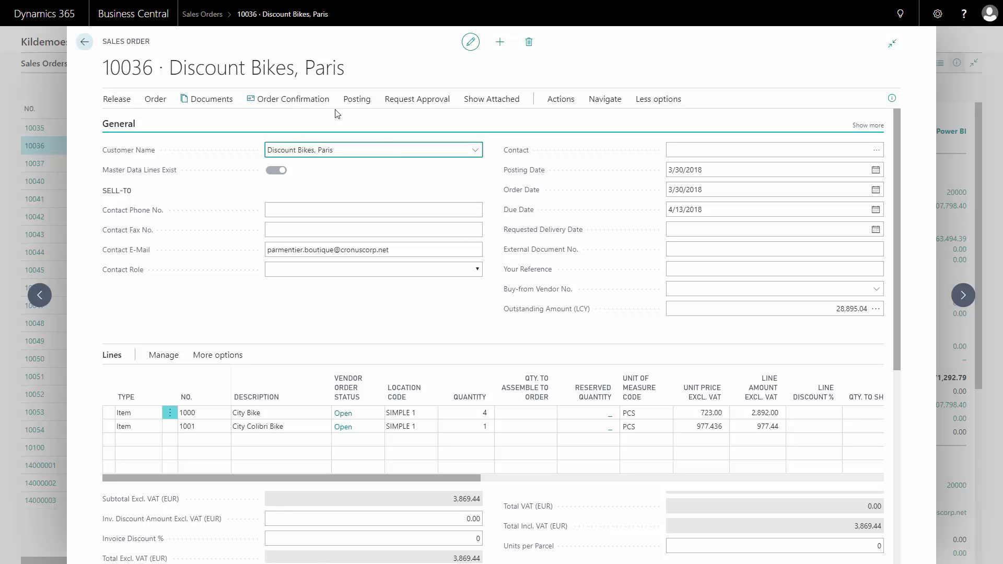
- Preview the order confirmation for the Discount Bikes, Paris sales order, read its item lines and footer at page width, and close it
click(318, 101)
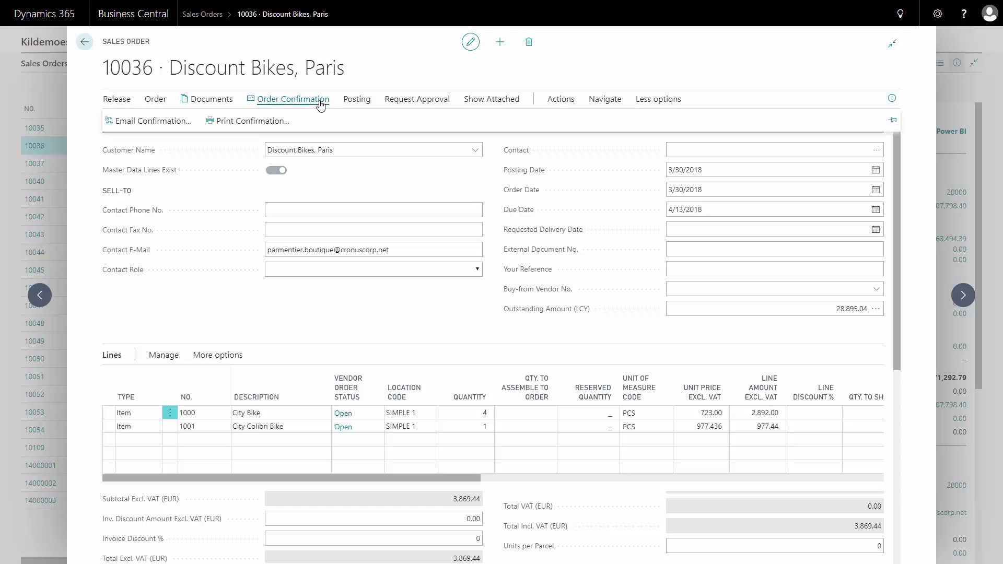
click(272, 120)
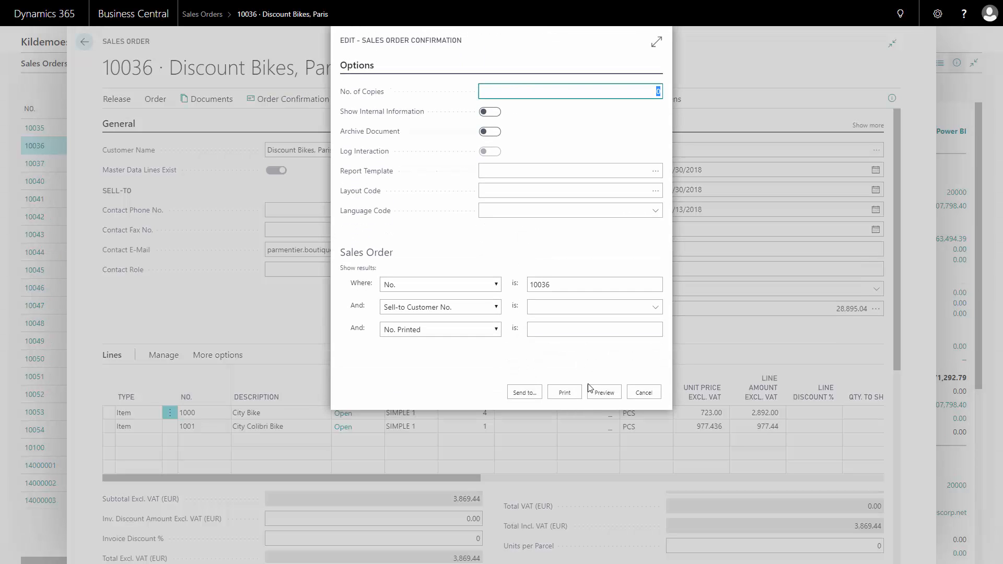
click(609, 397)
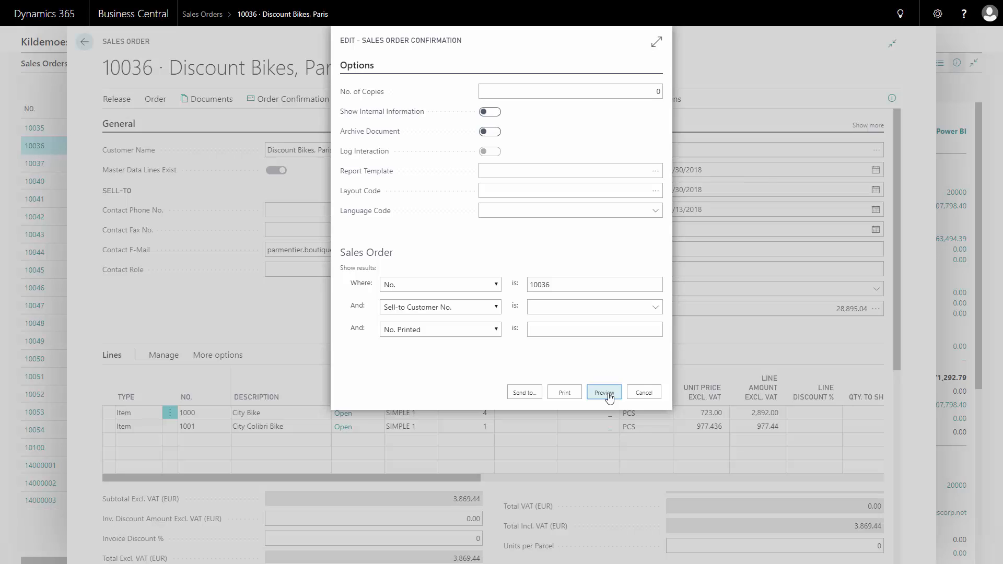
click(603, 392)
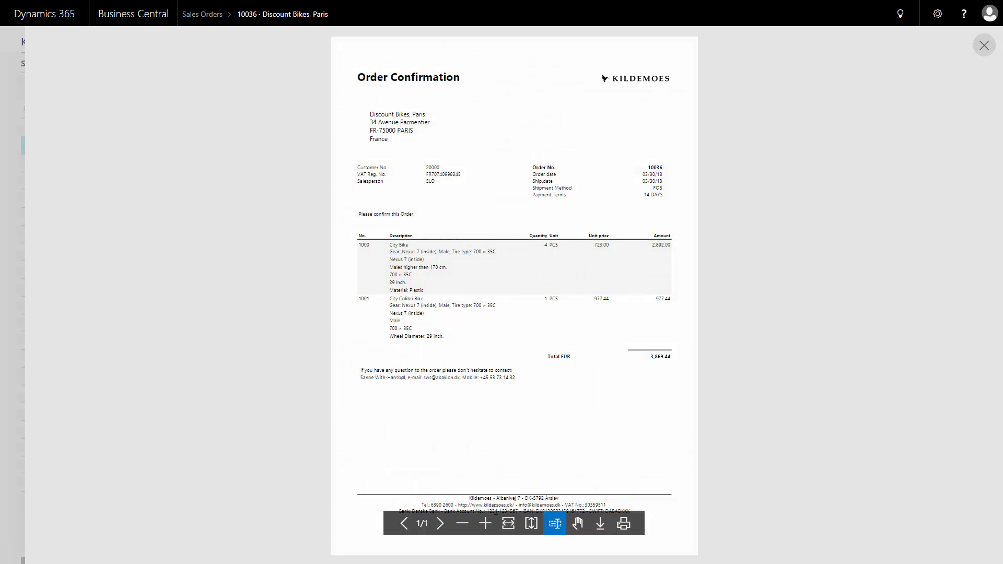
click(508, 523)
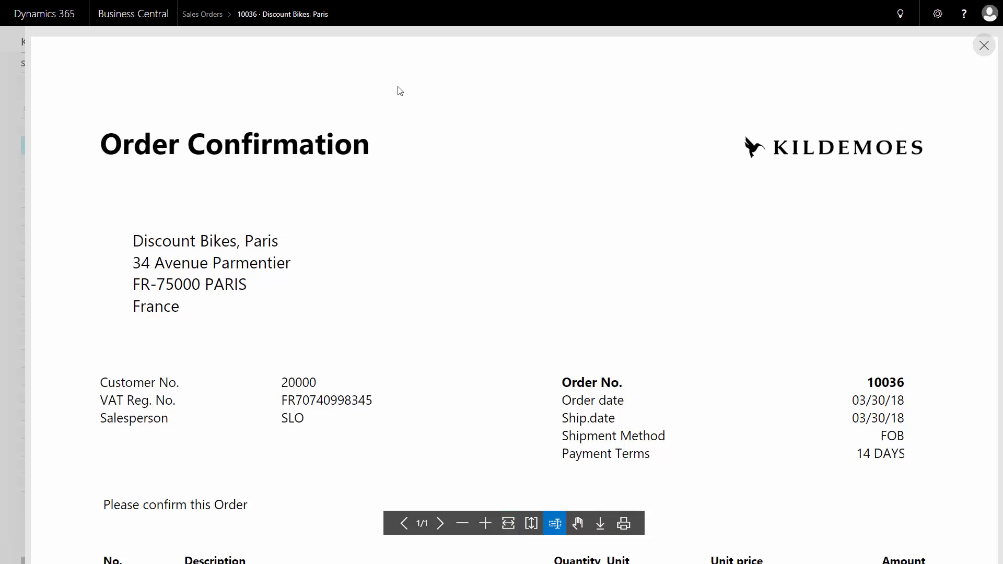
click(578, 523)
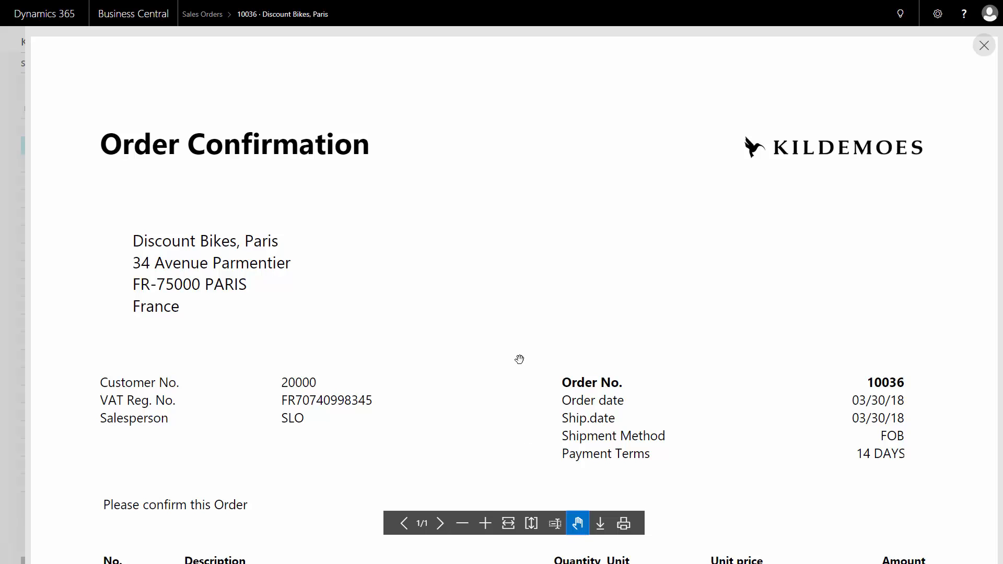
scroll(519, 359, down, 3)
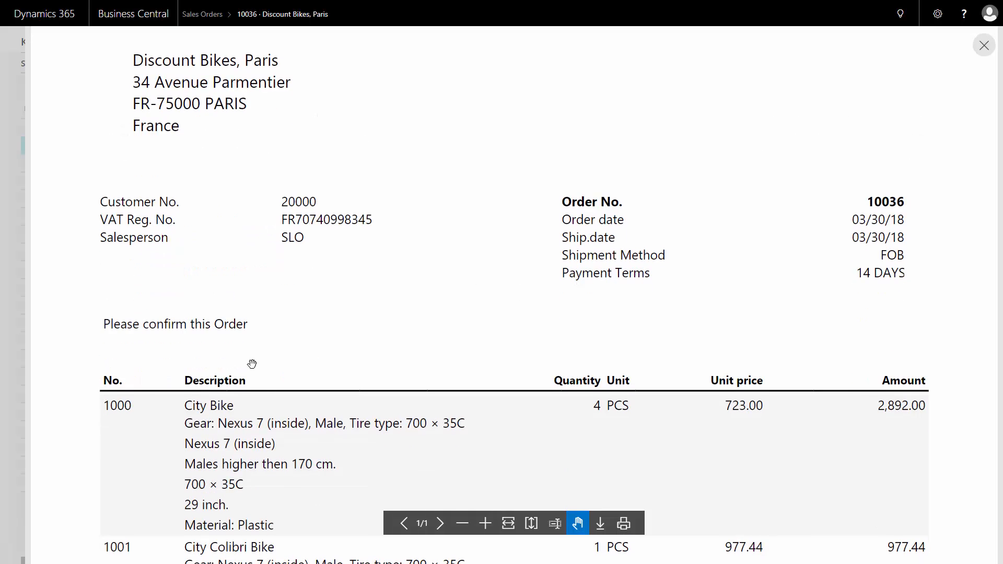
drag(280, 446, 295, 177)
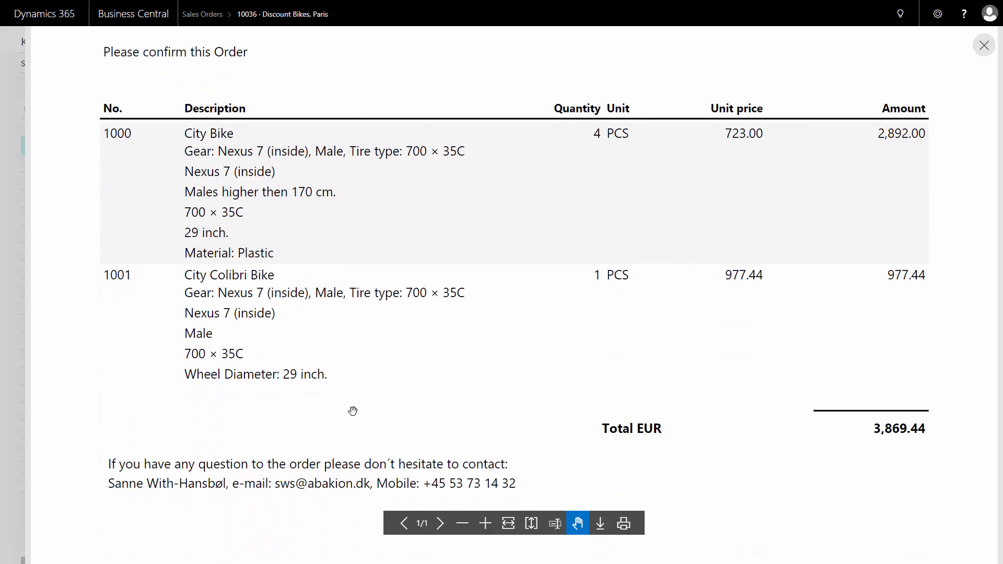
click(984, 47)
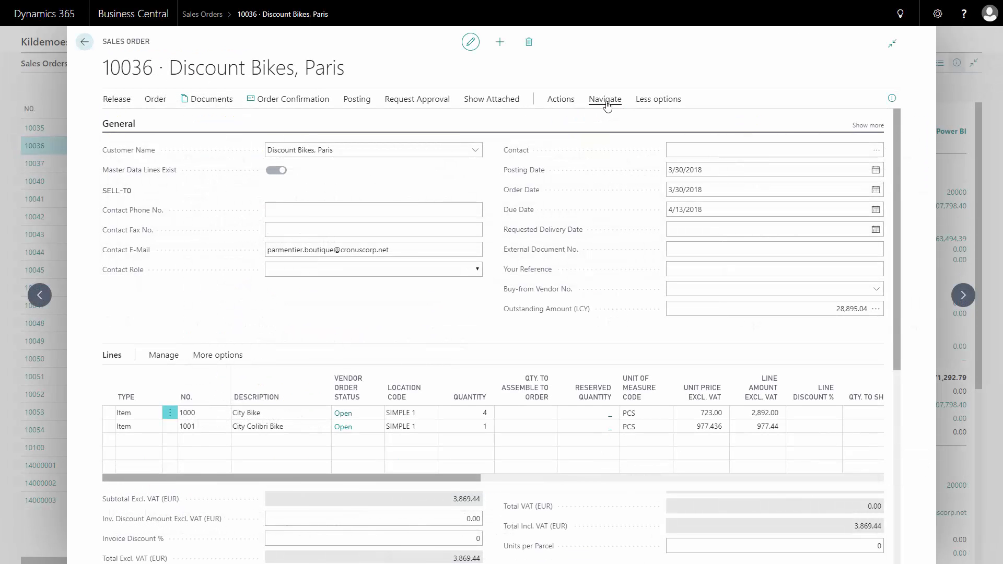
- Review the sales order's Master Data Information, including the Action When Posting options for the claims header line, and return to the order
click(568, 103)
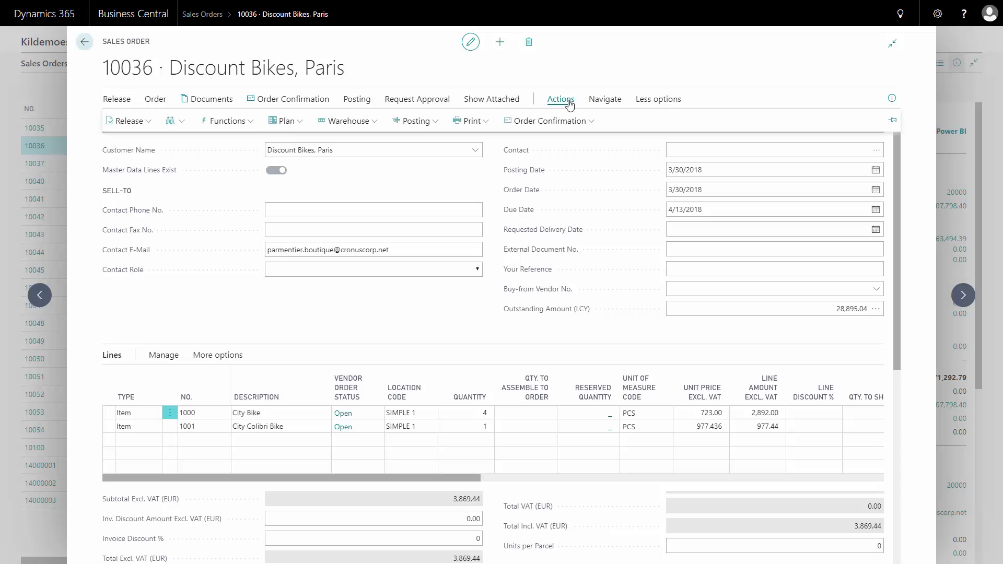
click(605, 99)
click(192, 121)
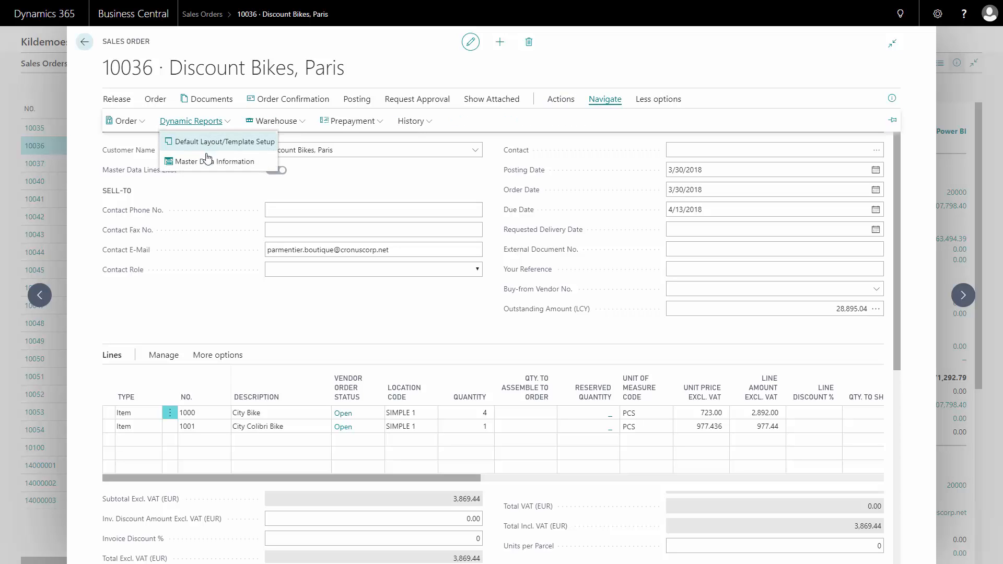
click(208, 162)
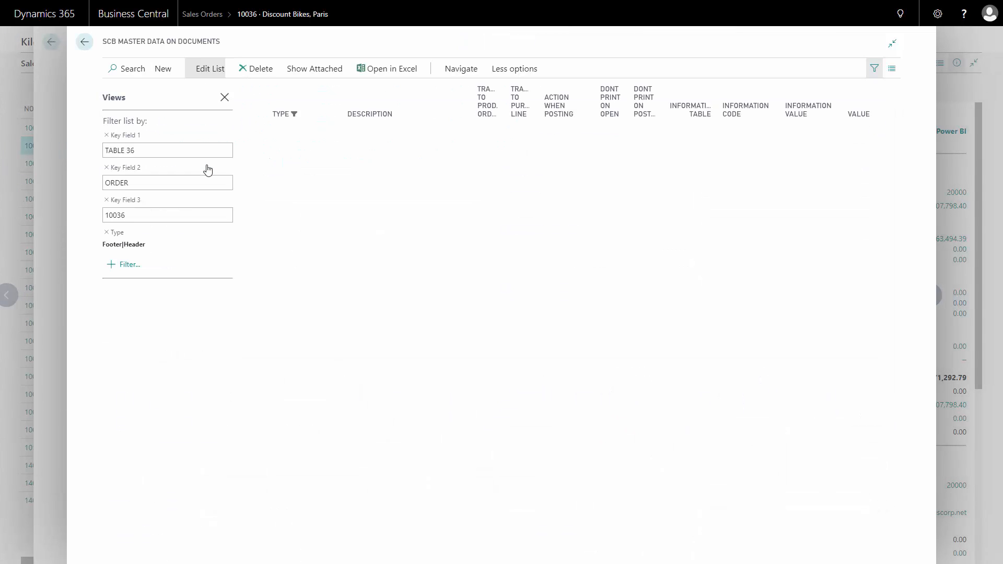
click(222, 98)
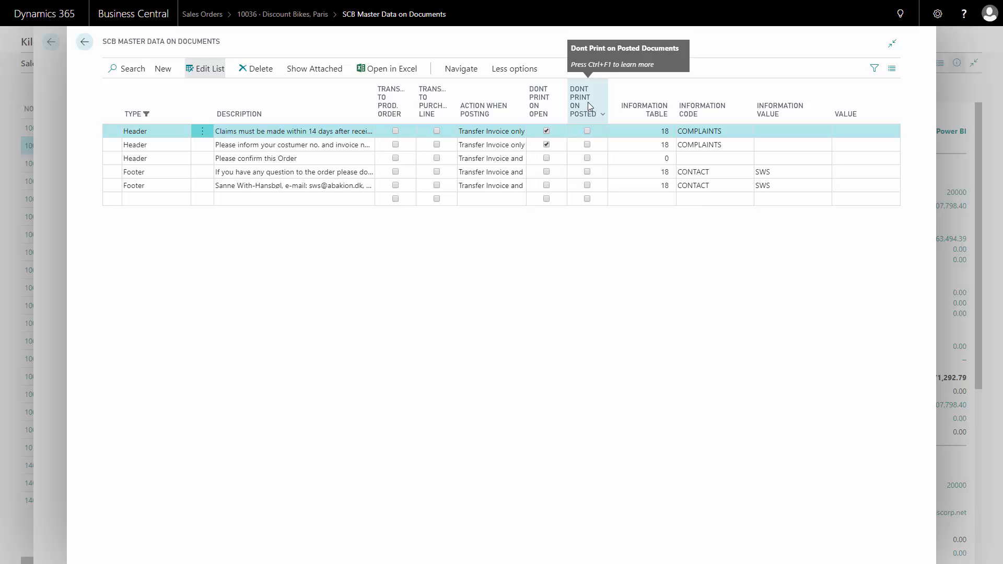
click(494, 135)
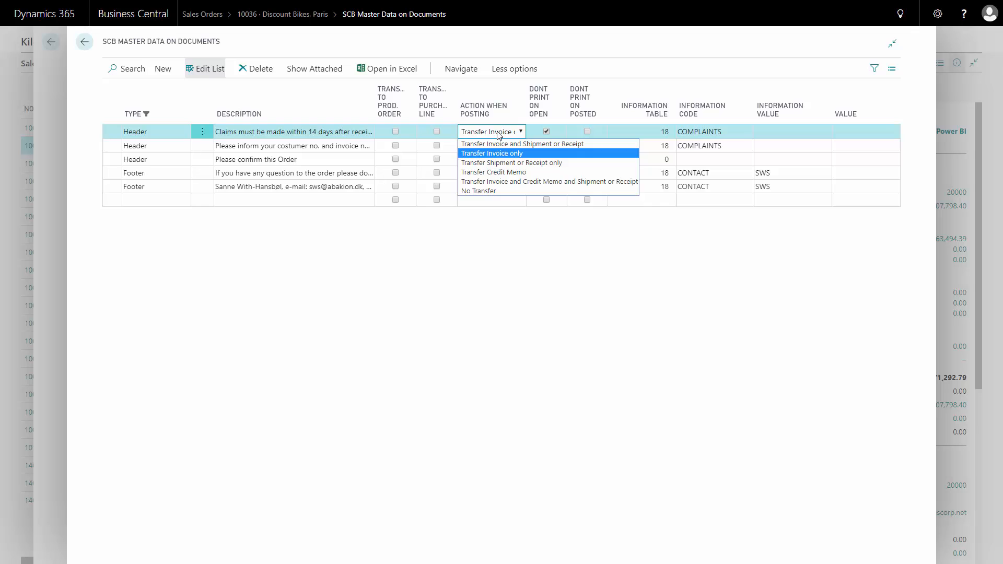
click(499, 134)
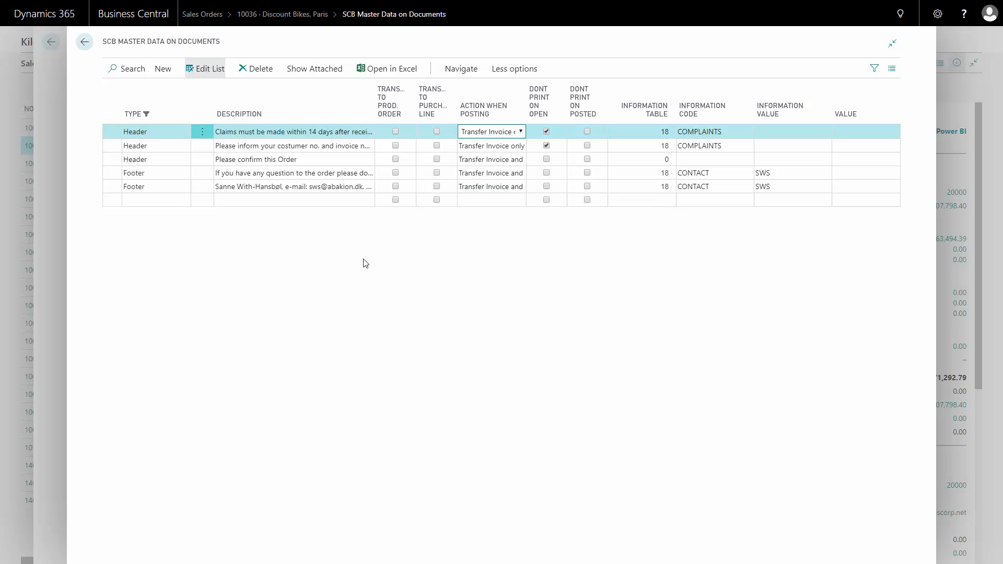
click(84, 43)
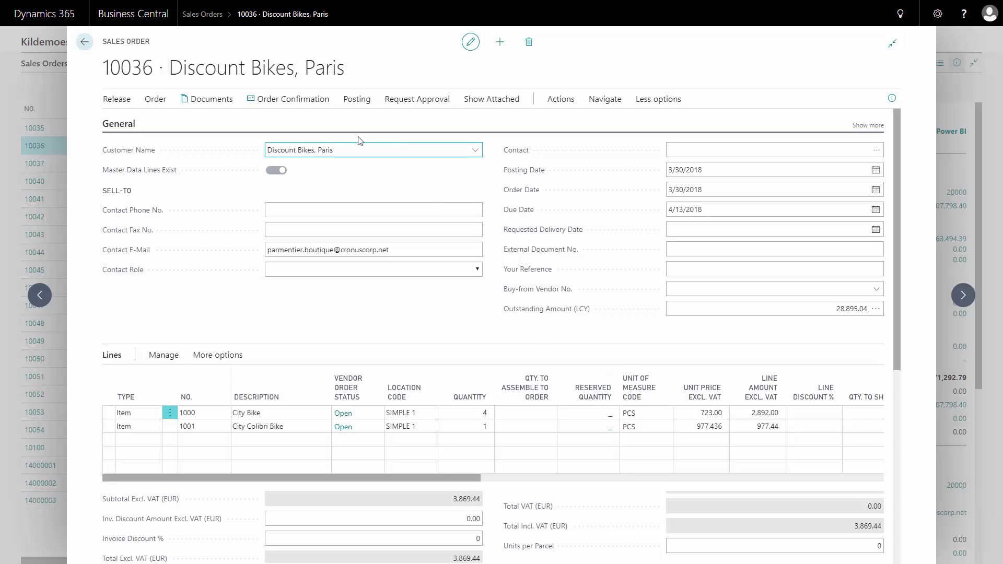
- Post the Discount Bikes, Paris sales order with Ship and Invoice and open the resulting posted invoice
click(348, 102)
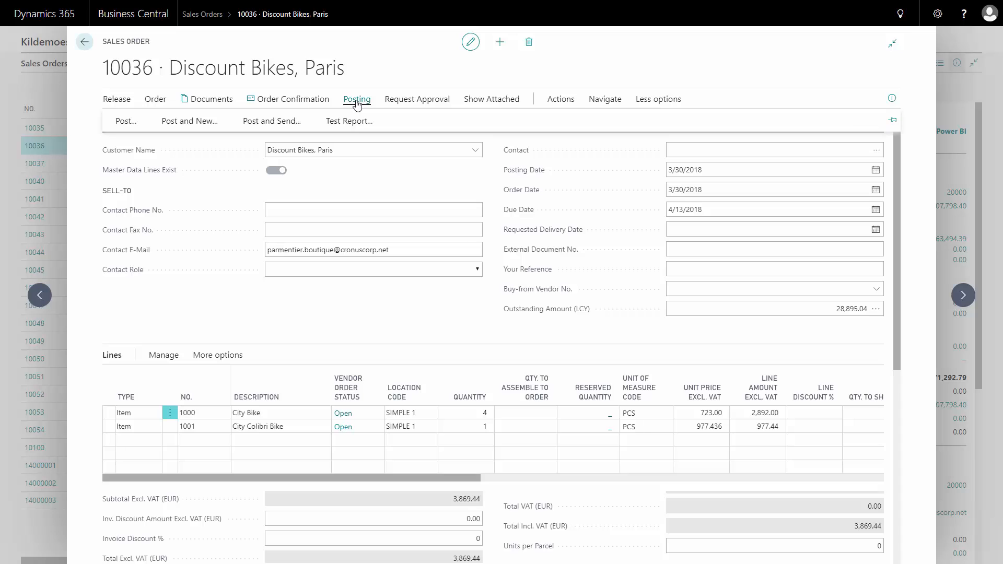
click(126, 123)
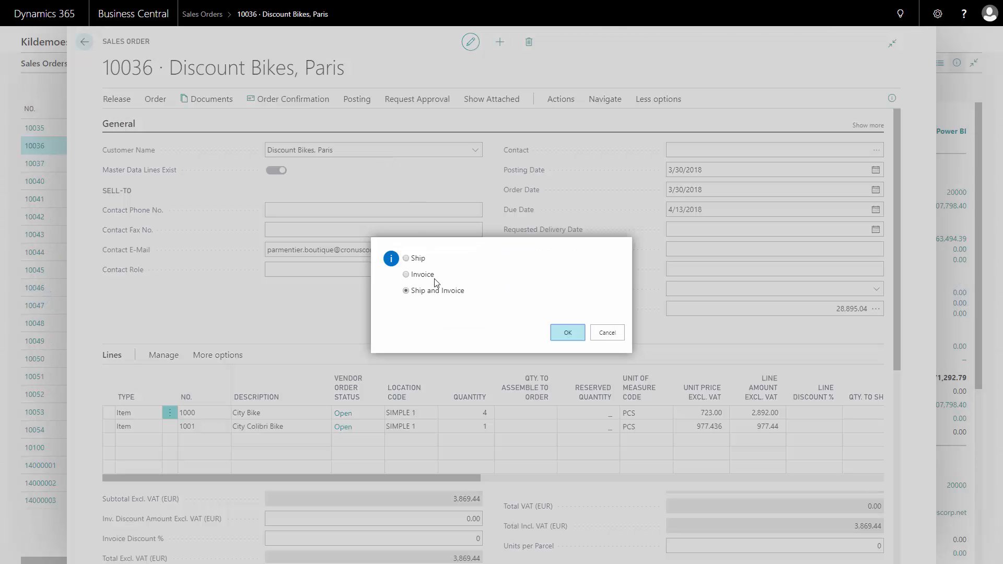
click(568, 335)
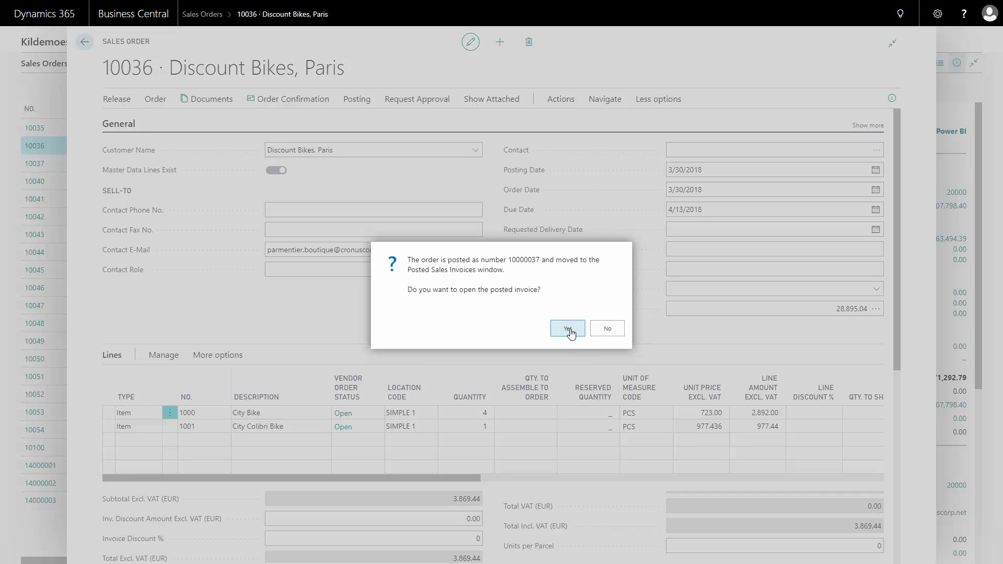
click(571, 334)
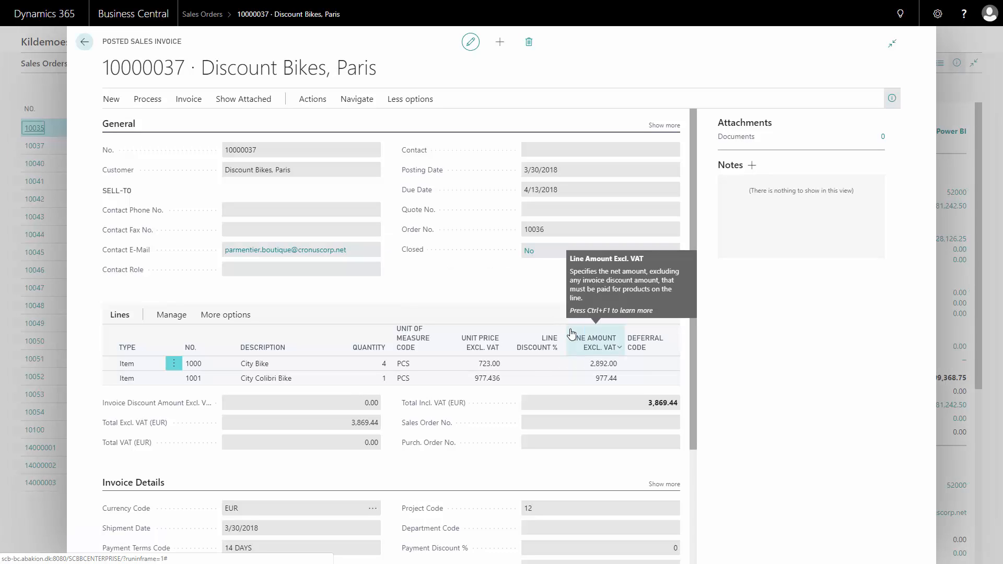
- Check the header and footer lines in the posted invoice's Master Data Information and return to the invoice
click(308, 100)
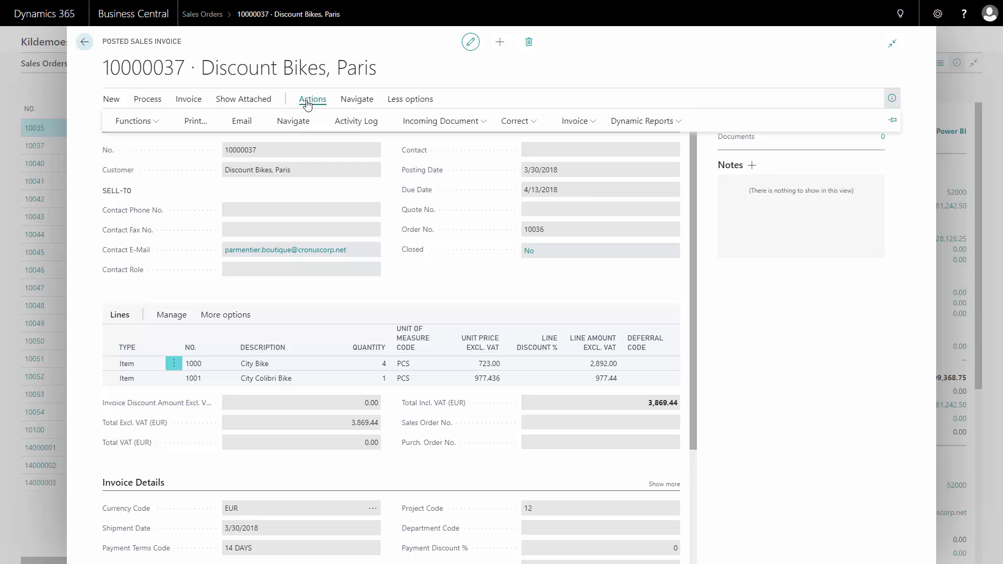
click(662, 122)
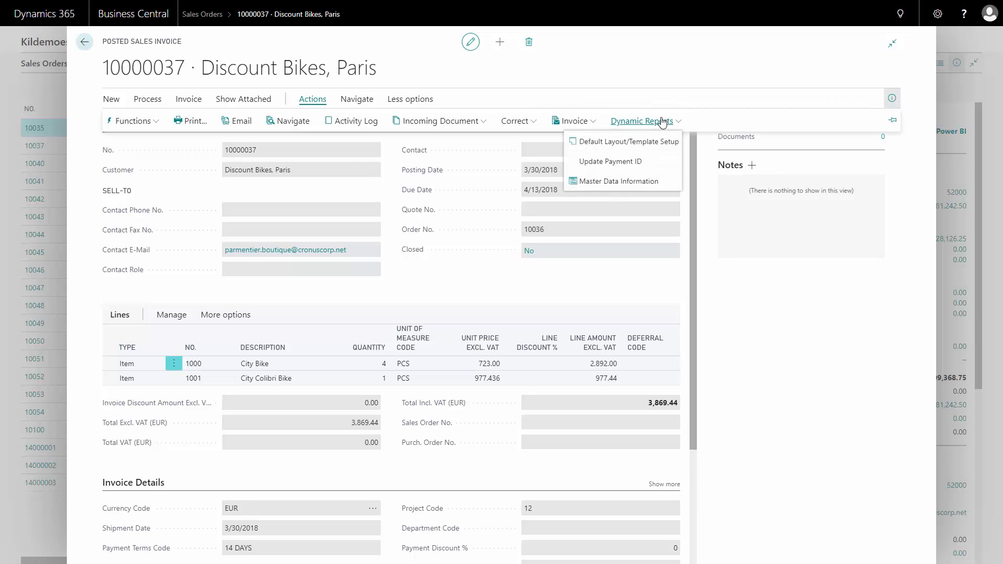
click(625, 185)
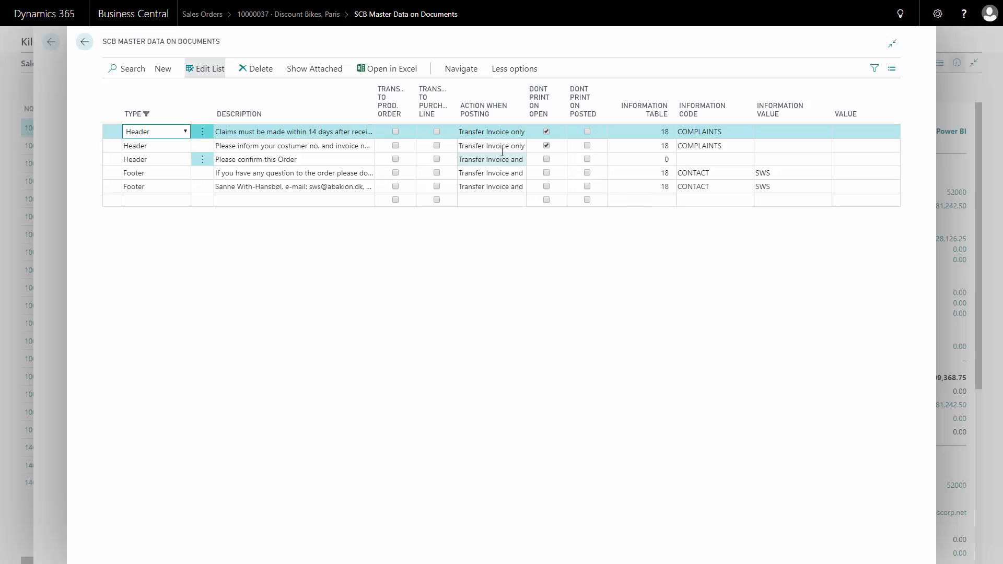
key(Escape)
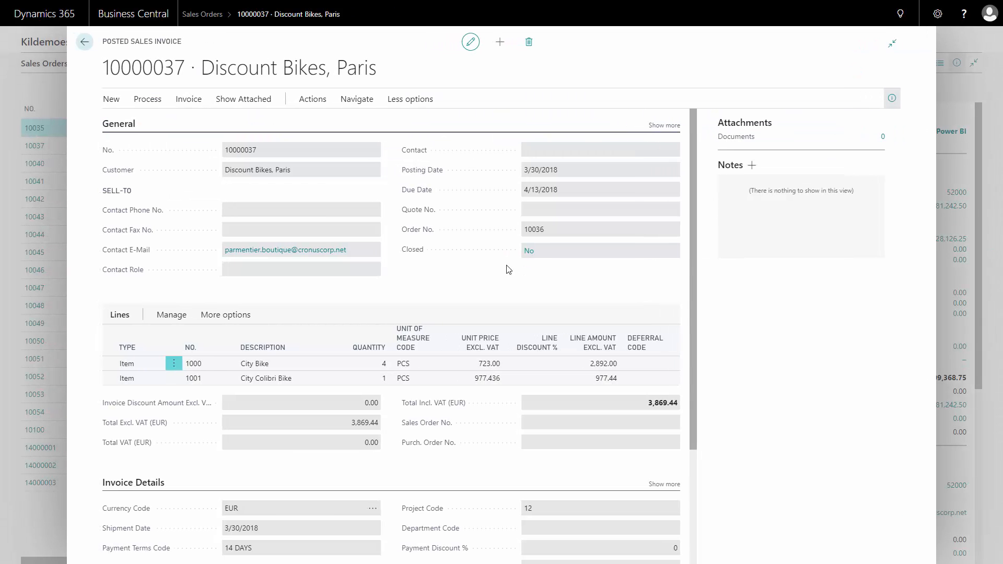
- Preview the posted sales invoice, read its header texts and item lines at page width, and close the preview
click(313, 102)
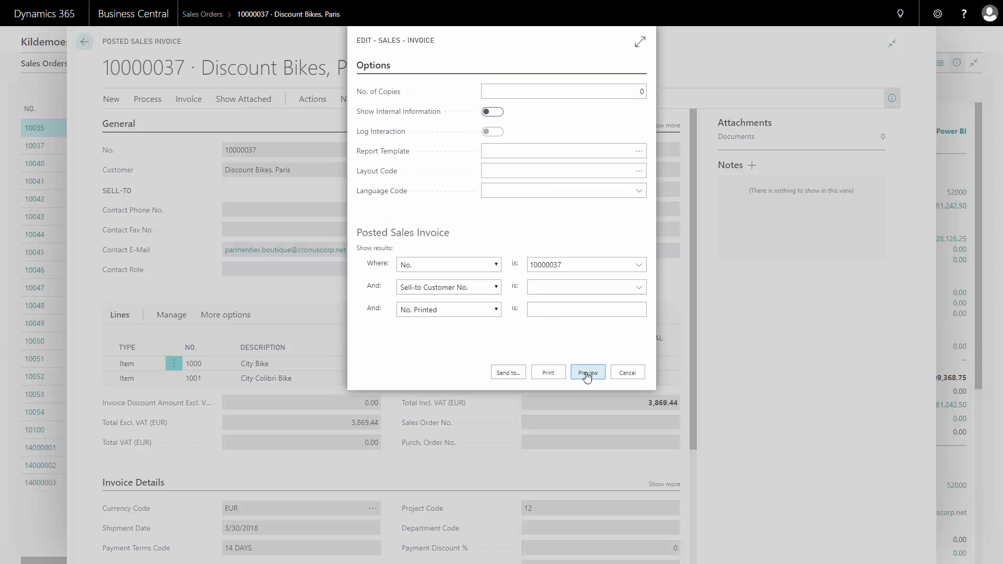
click(587, 374)
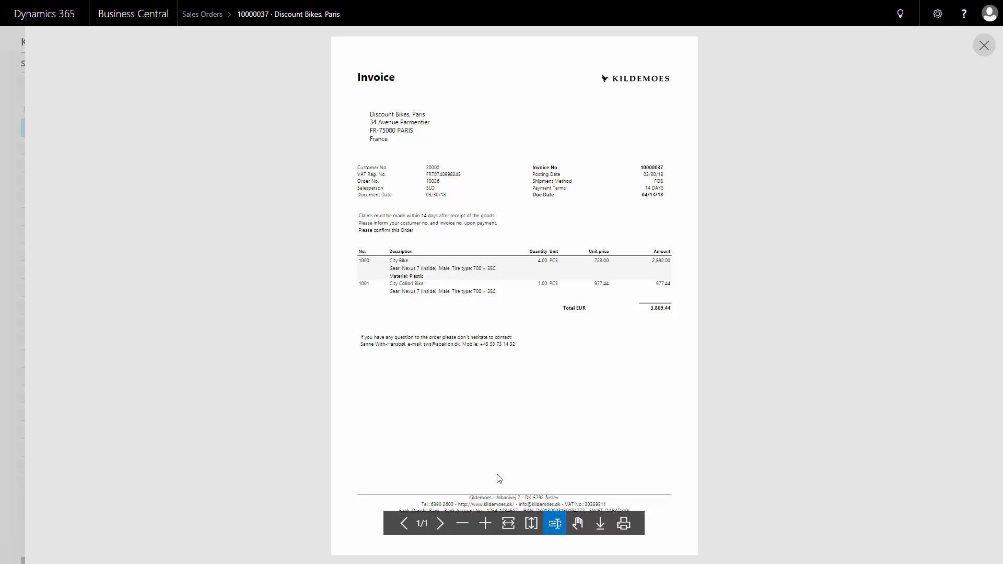
click(508, 523)
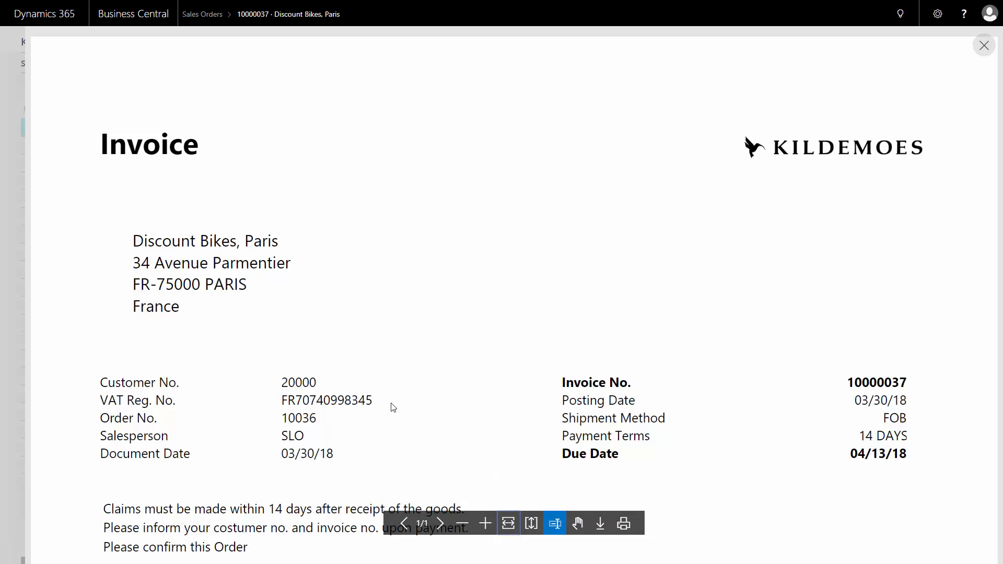
click(578, 523)
drag(519, 464, 497, 251)
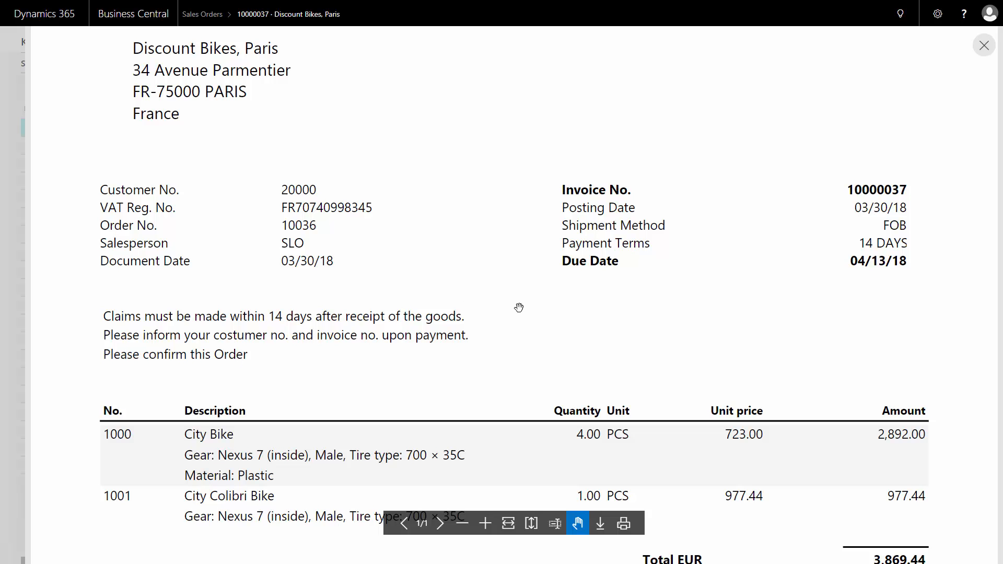
click(984, 45)
- Search for "posted sales", go to Posted Sales Shipments, and open the most recent Discount Bikes, Paris shipment listed
click(900, 14)
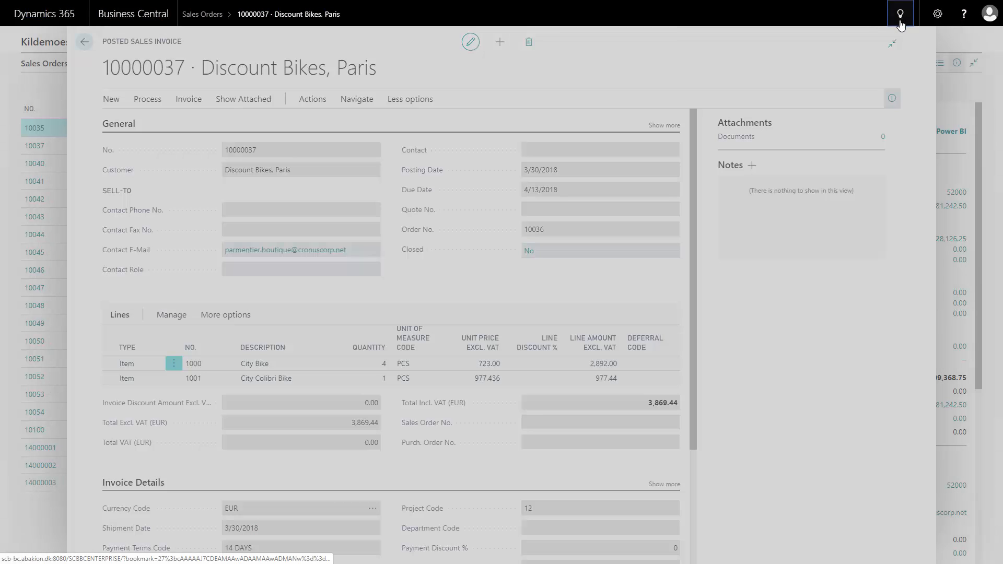
text(poste)
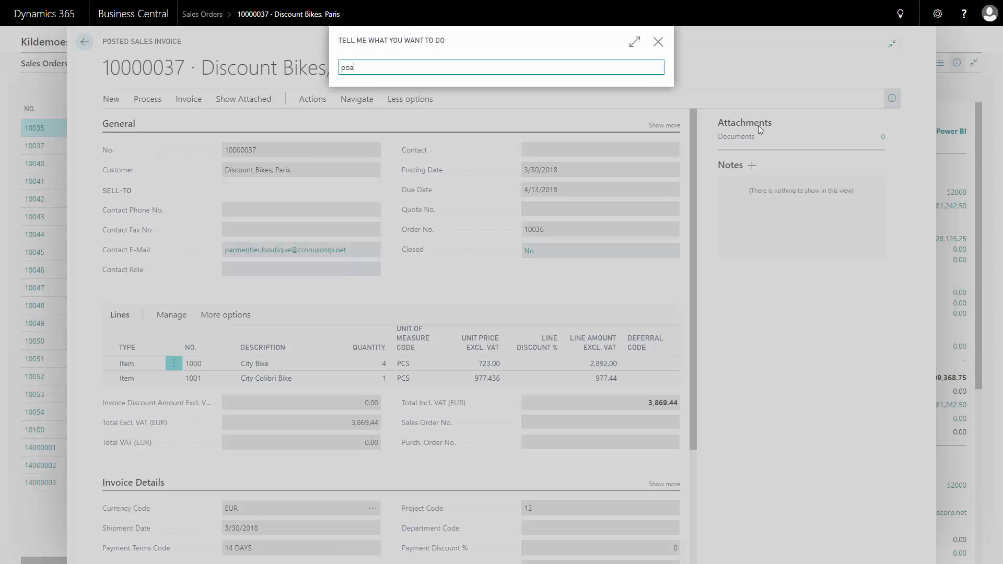
text(d sales)
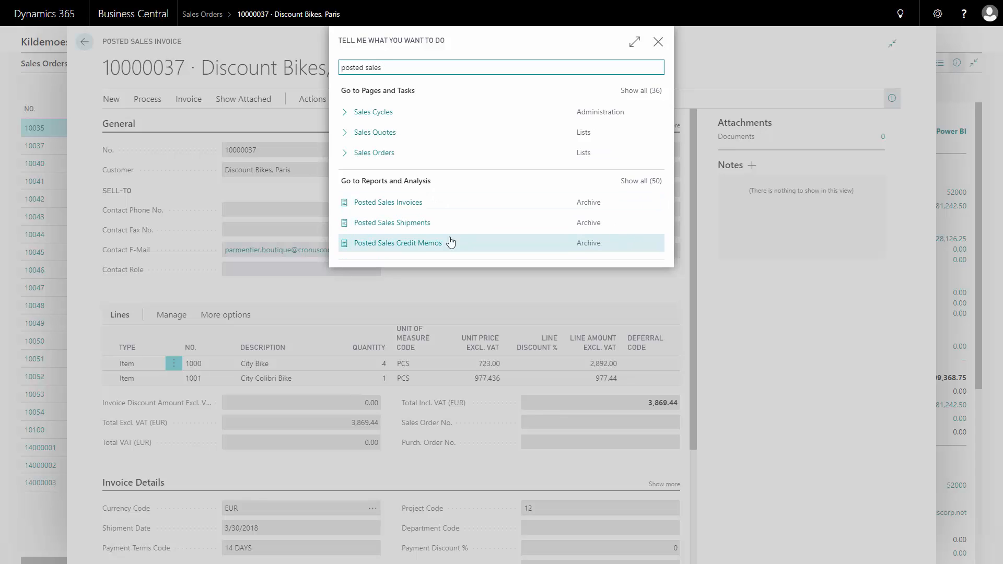
click(428, 229)
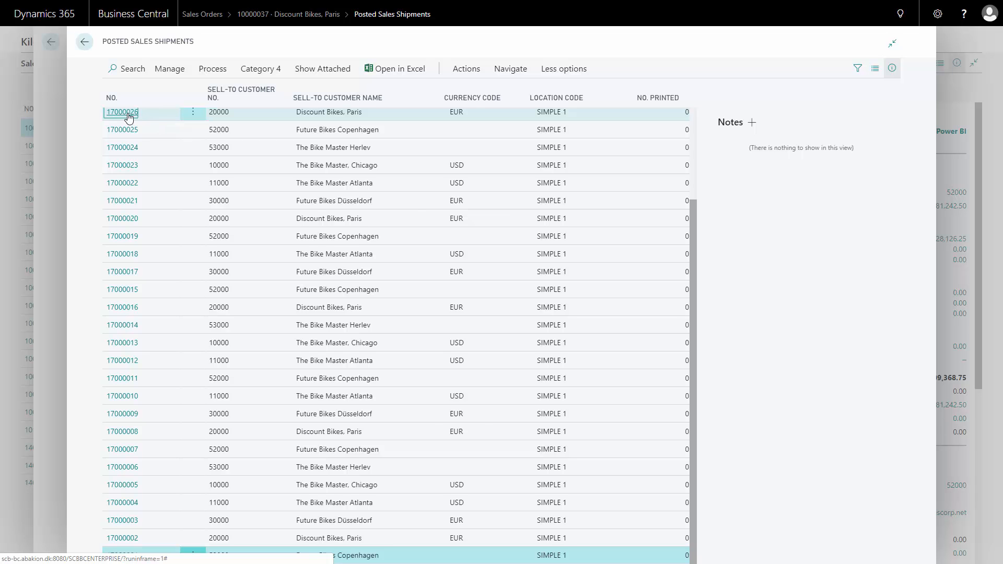
click(123, 112)
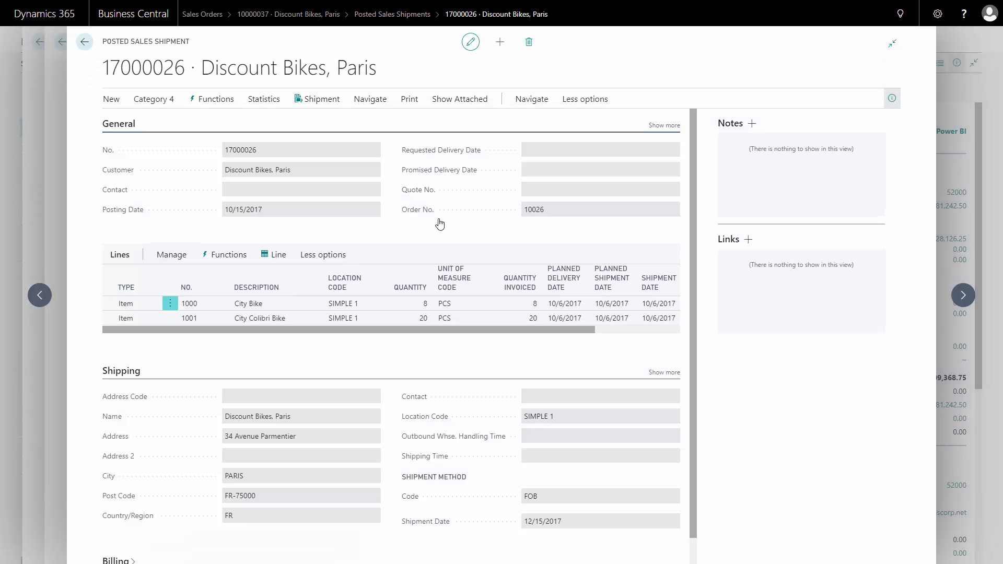
- Preview the posted sales shipment and examine its item descriptions and footer text at page width
key(ctrl+p)
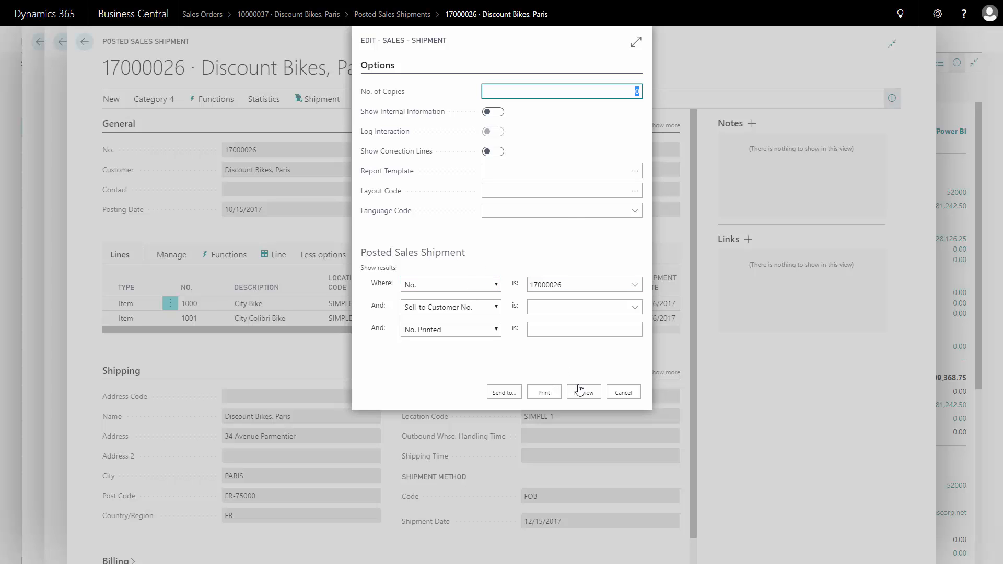
click(593, 394)
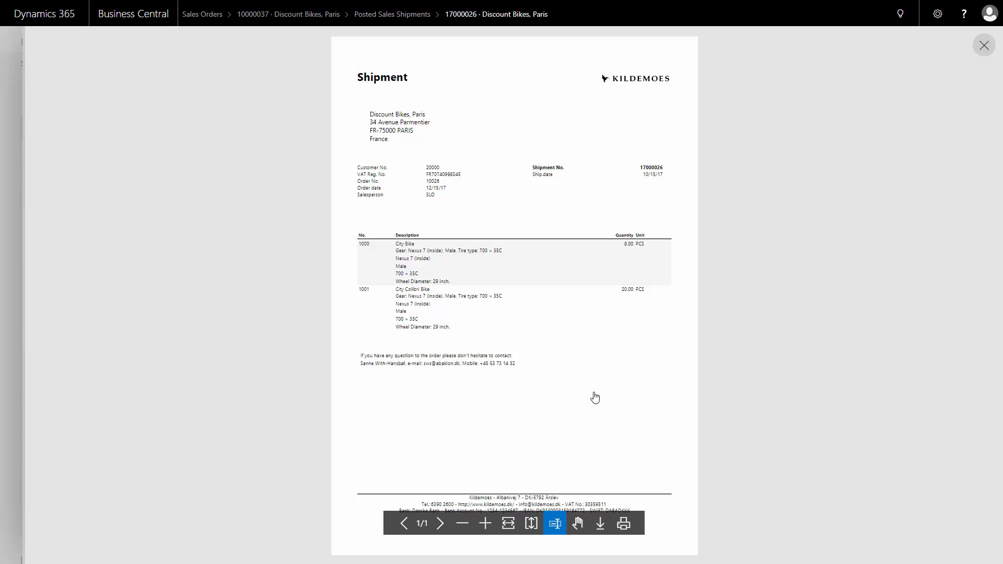
click(509, 522)
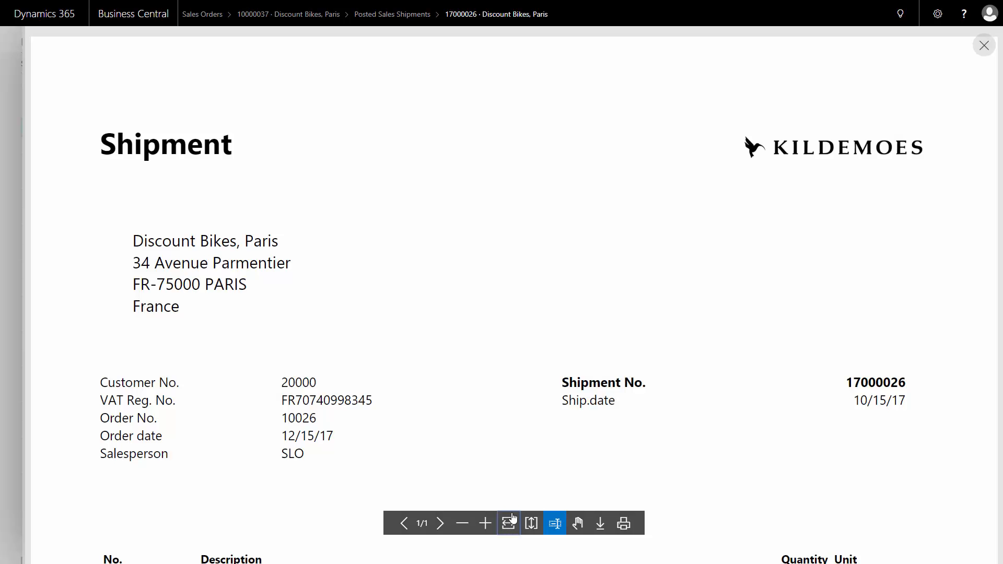
click(578, 521)
scroll(385, 246, down, 5)
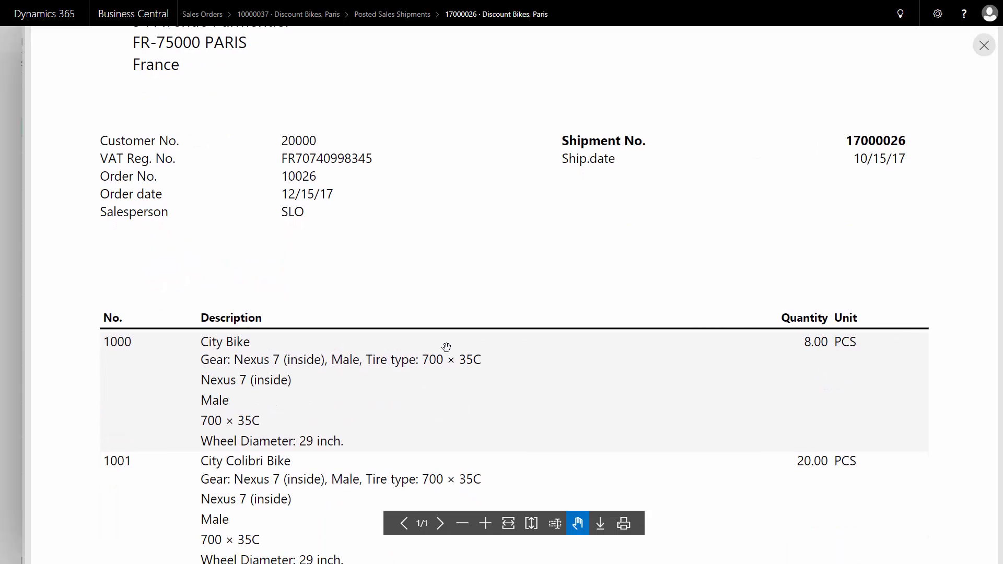
scroll(448, 238, down, 6)
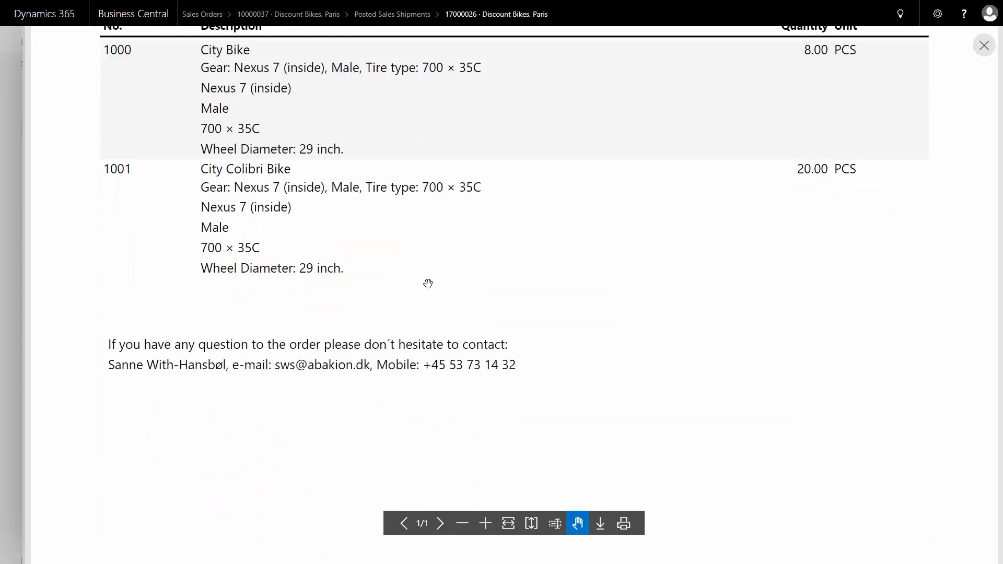
scroll(428, 283, down, 1)
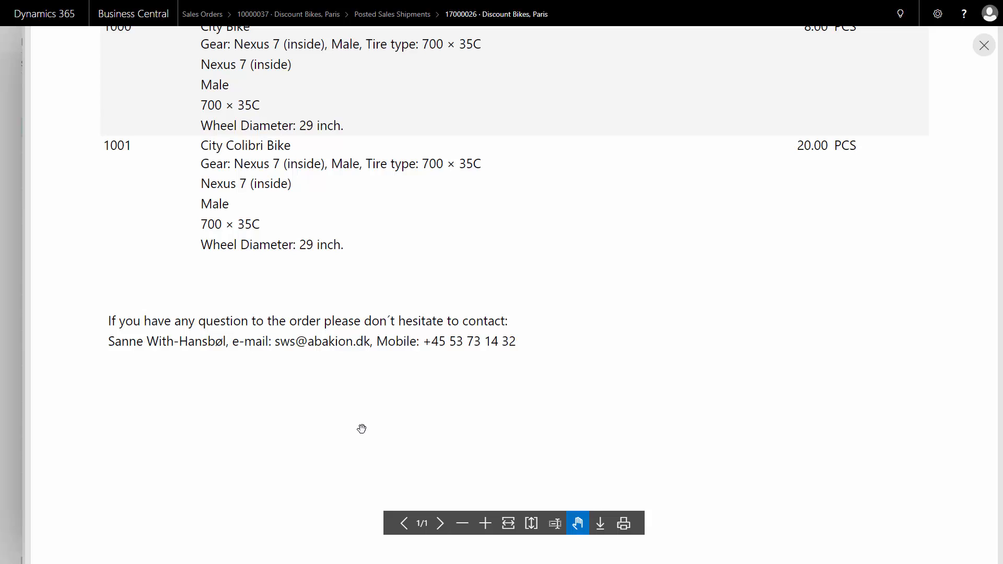